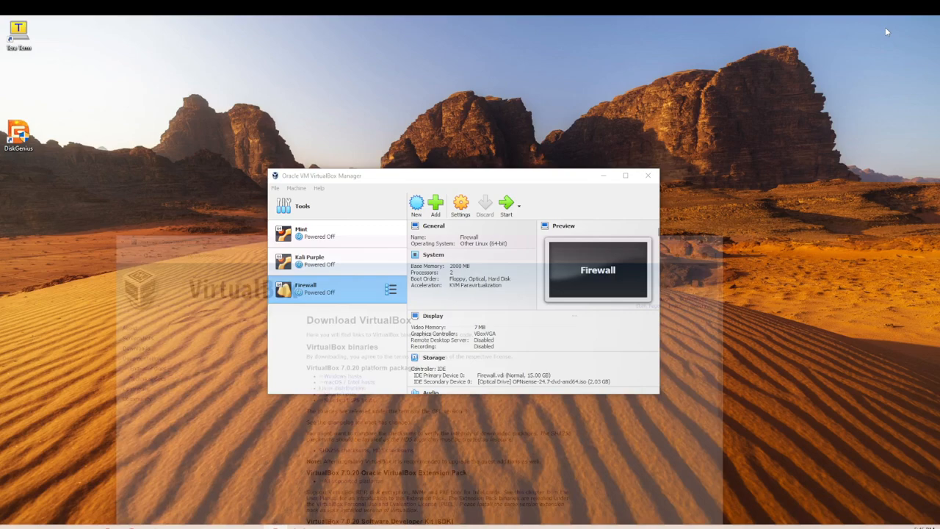
# Minimize the Chrome VirtualBox download page to reveal the VirtualBox Manager window.
pyautogui.click(884, 25)
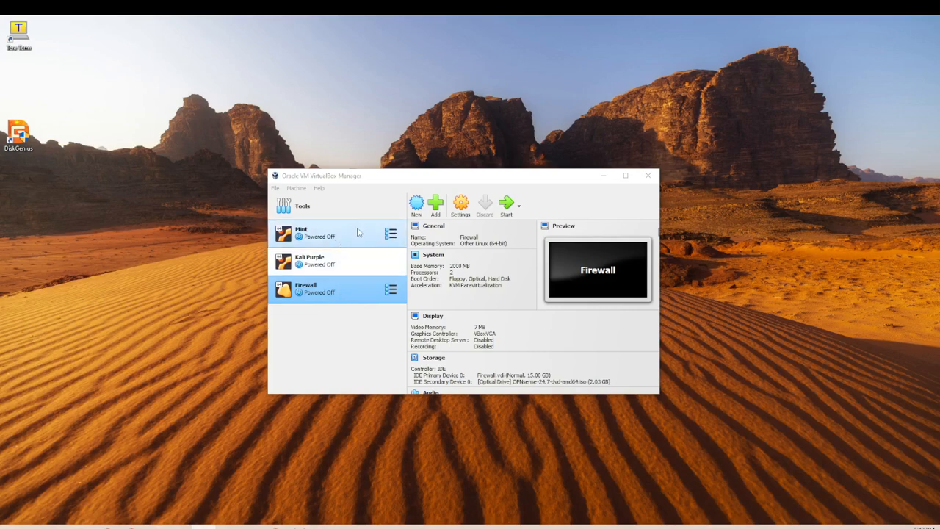
# Focus VirtualBox Manager and launch the New virtual machine wizard.
pyautogui.click(416, 206)
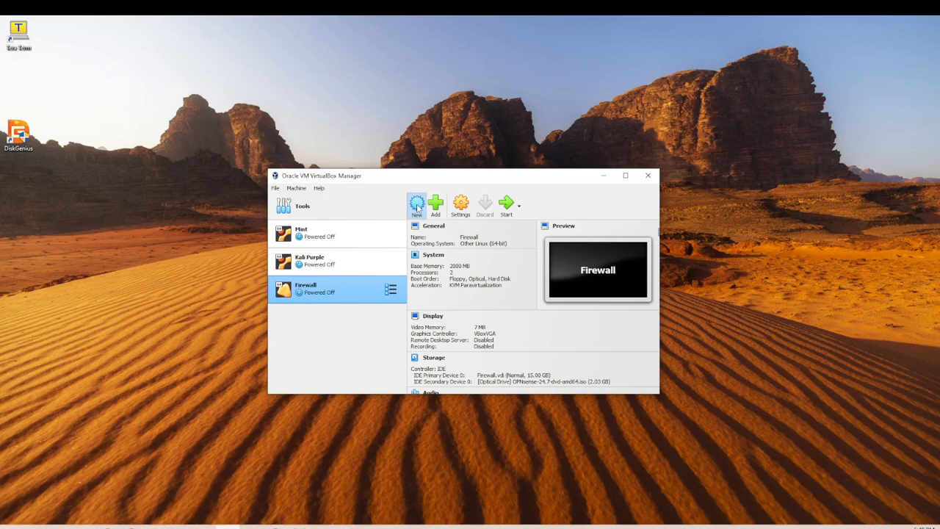
pyautogui.click(416, 206)
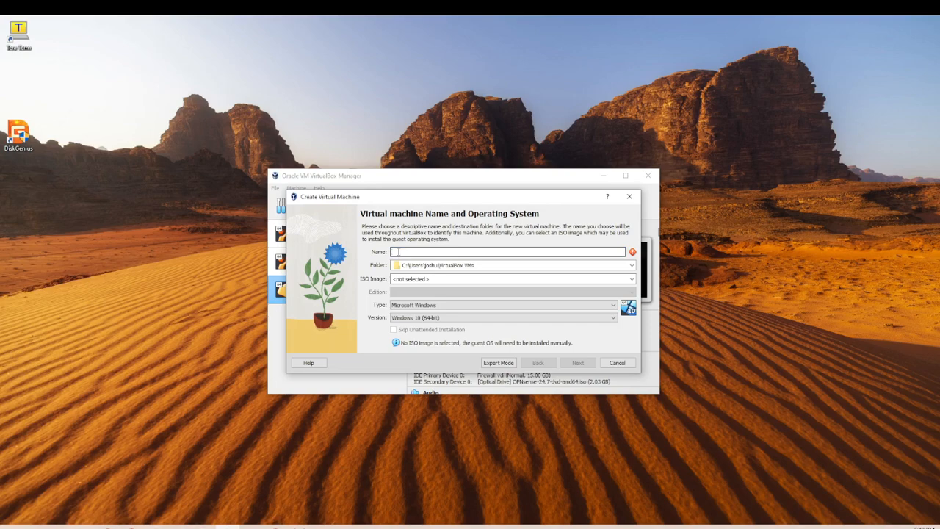
# Name the new machine MINT2 (Linux, Ubuntu 64-bit) and open the ISO Image list.
pyautogui.write('MT')
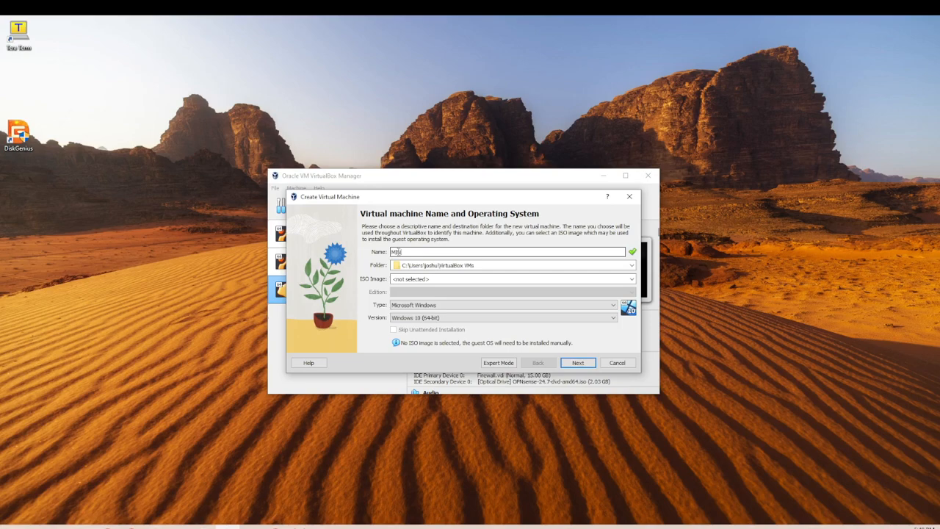
pyautogui.write('NT2')
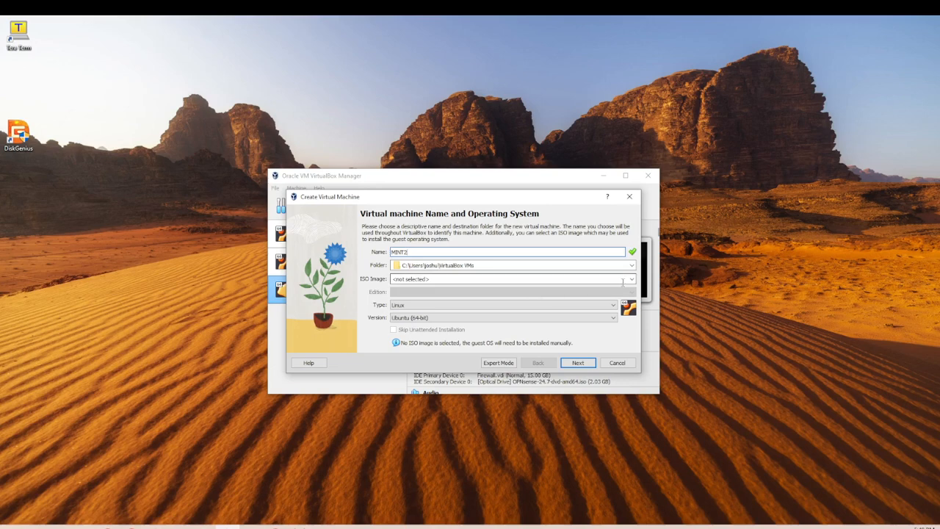
pyautogui.click(632, 279)
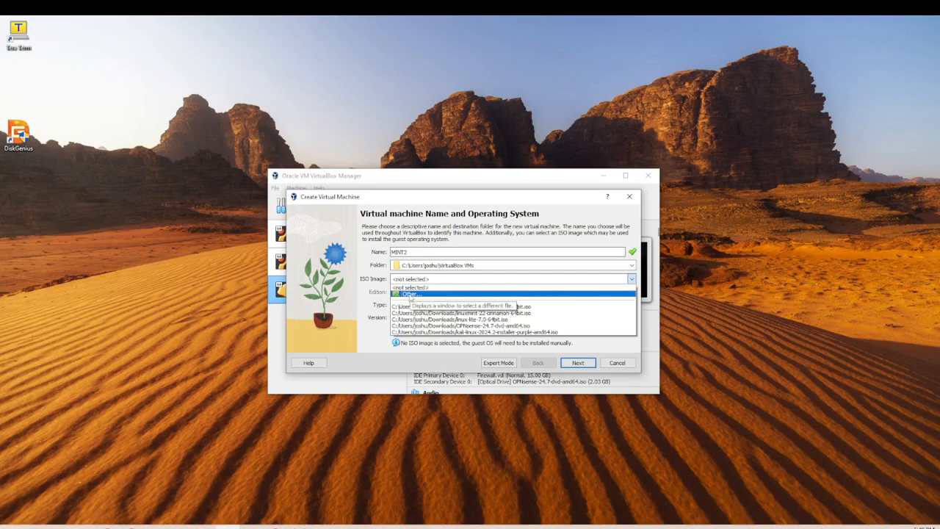
# Browse Downloads and choose linuxmint-22-cinnamon-64bit.iso as the ISO image.
pyautogui.click(410, 295)
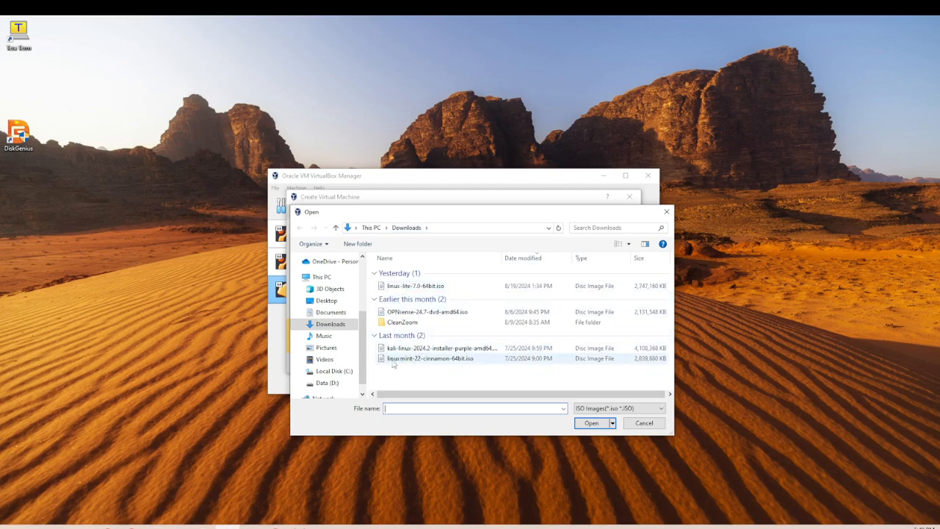
pyautogui.click(446, 359)
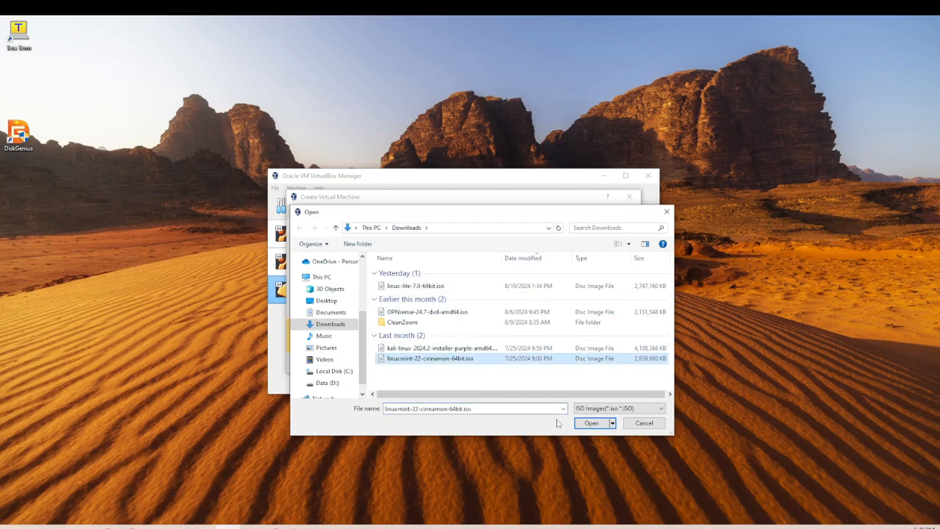
pyautogui.click(591, 423)
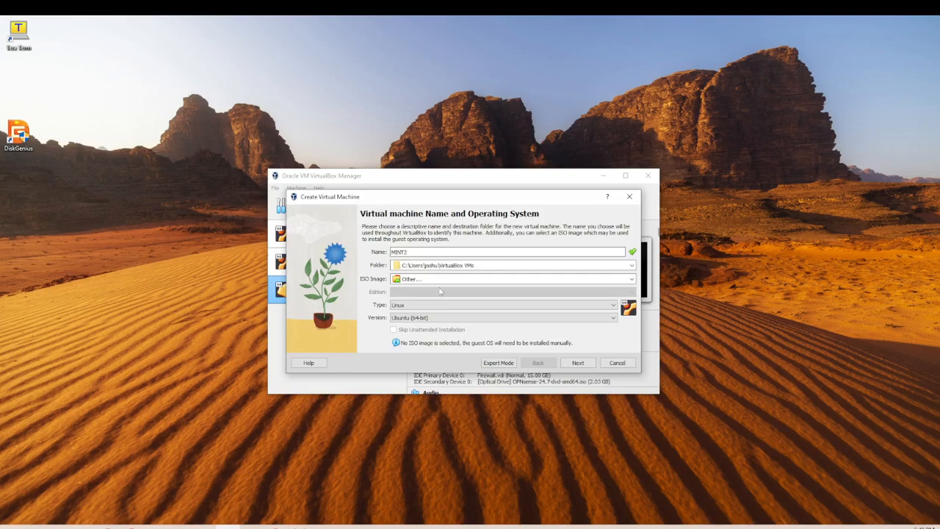
# Check the Linux Mint ISO path and advance to Unattended Guest OS Install Setup.
pyautogui.click(486, 279)
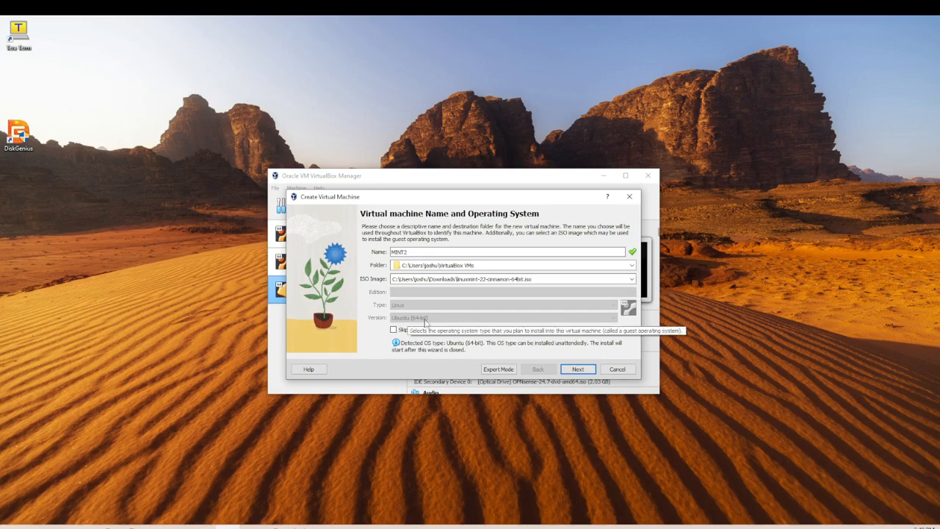
pyautogui.click(570, 371)
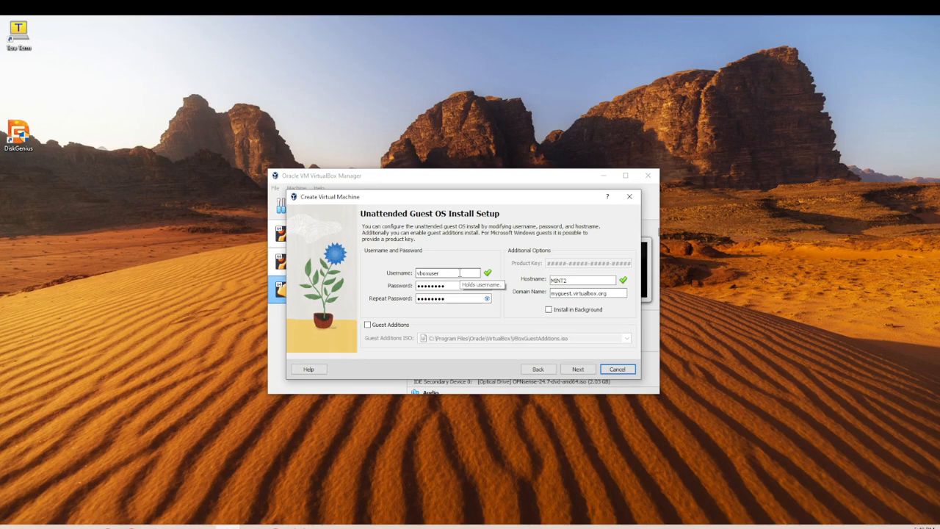
# Set a custom username and matching passwords for the unattended install, then continue.
pyautogui.moveTo(459, 273); pyautogui.dragTo(414, 276)
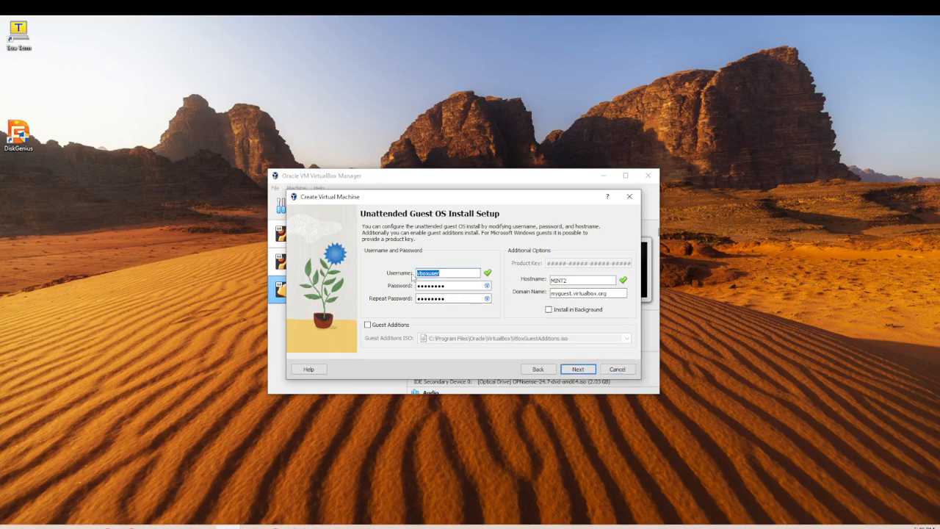
pyautogui.write('josh')
pyautogui.moveTo(450, 287); pyautogui.dragTo(402, 287)
pyautogui.write('•••••••••')
pyautogui.click(487, 298)
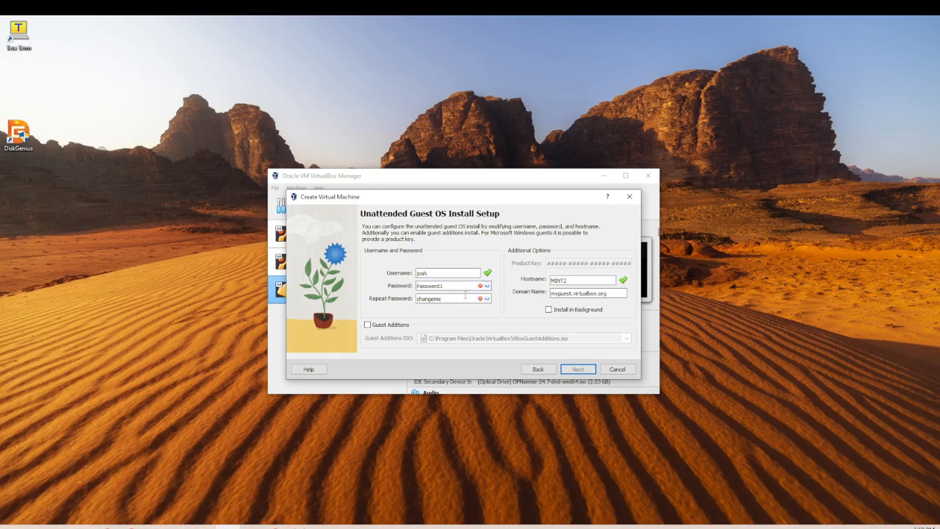
pyautogui.moveTo(450, 299); pyautogui.dragTo(401, 302)
pyautogui.write('Password1')
pyautogui.click(578, 369)
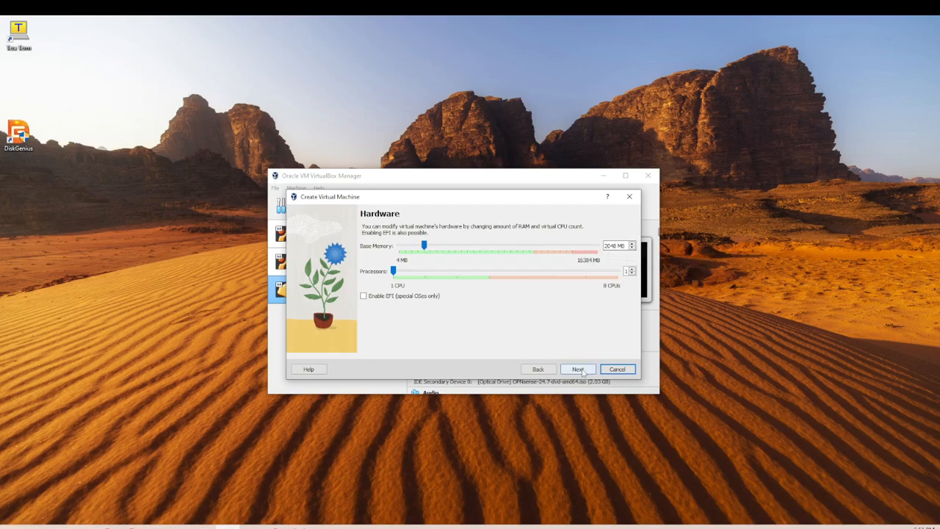
# Keep 2048 MB base memory and 1 processor with EFI off, and proceed.
pyautogui.click(582, 371)
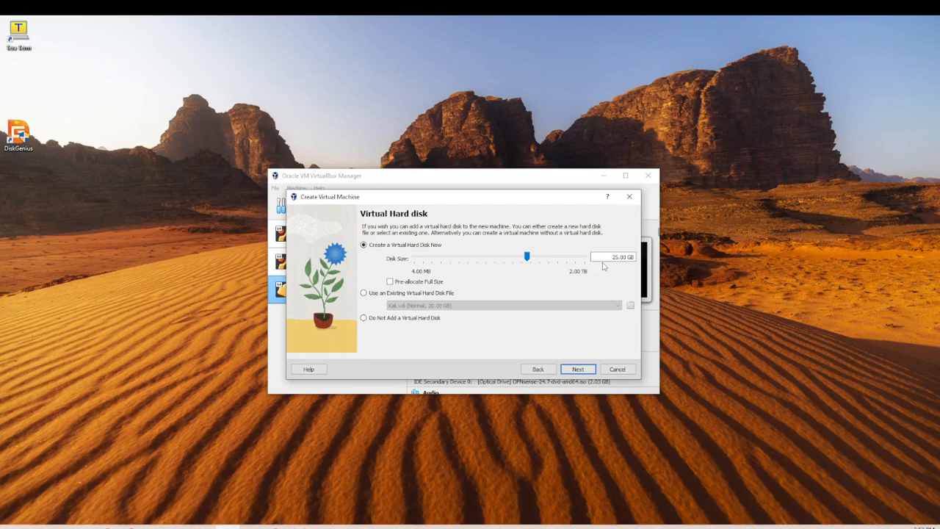
# Shrink the new virtual hard disk from 25.00 GB to 20.00 GB and proceed to Summary.
pyautogui.doubleClick(615, 257)
pyautogui.write('20')
pyautogui.click(586, 371)
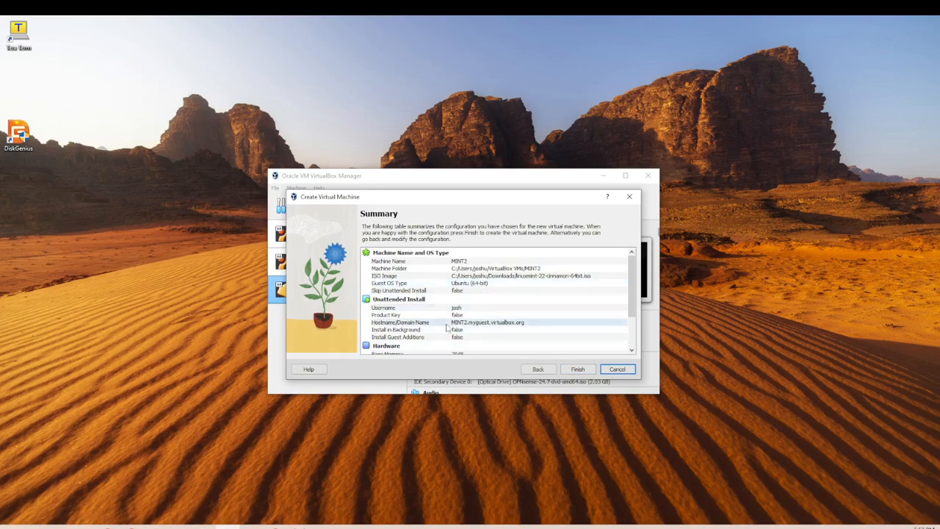
# Finish the wizard to create MINT2 with 2048 MB memory and a 20 GB disk.
pyautogui.click(578, 369)
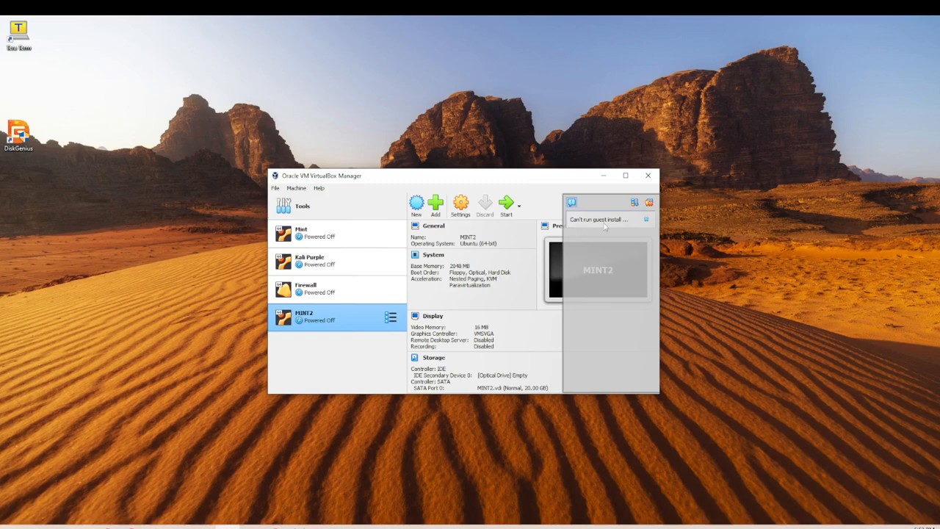
# Dismiss the guest-install error notice and start the MINT2 virtual machine.
pyautogui.click(649, 203)
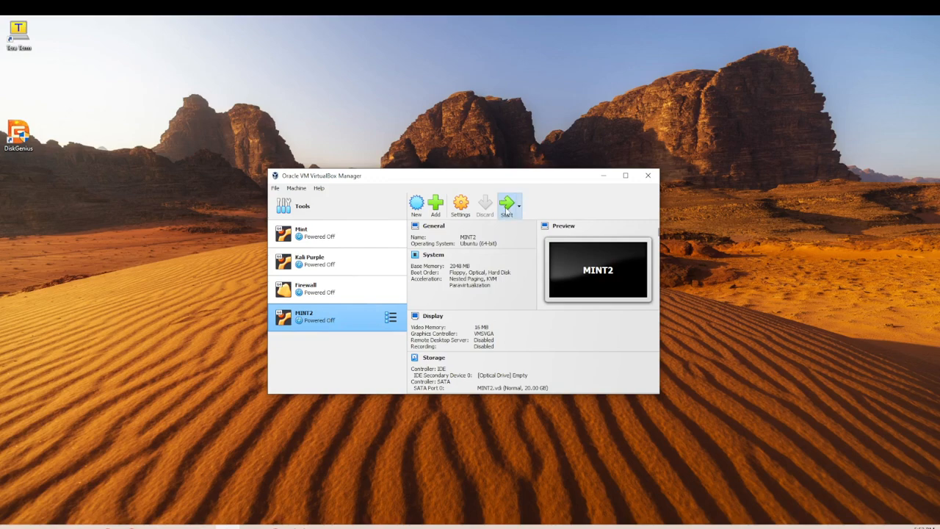
pyautogui.click(507, 206)
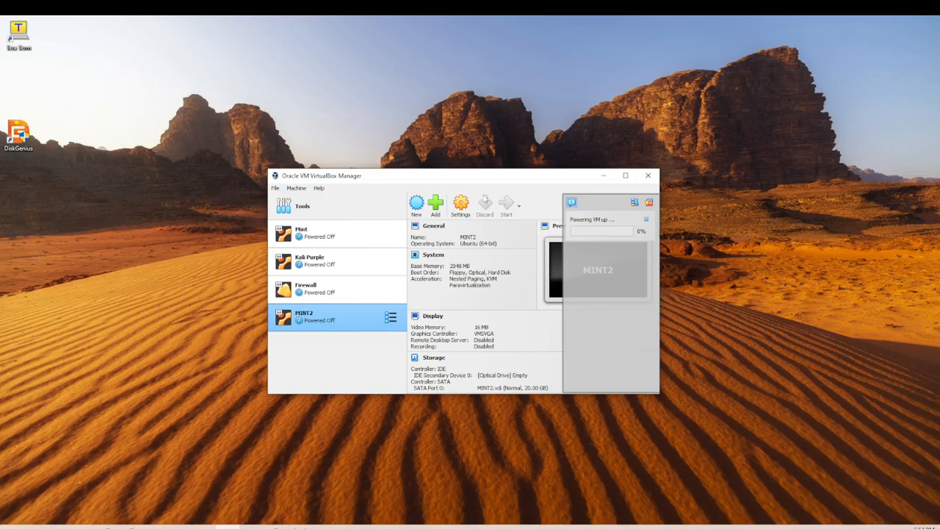
# Select the Mint VM in the list and open its Settings dialog.
pyautogui.click(328, 239)
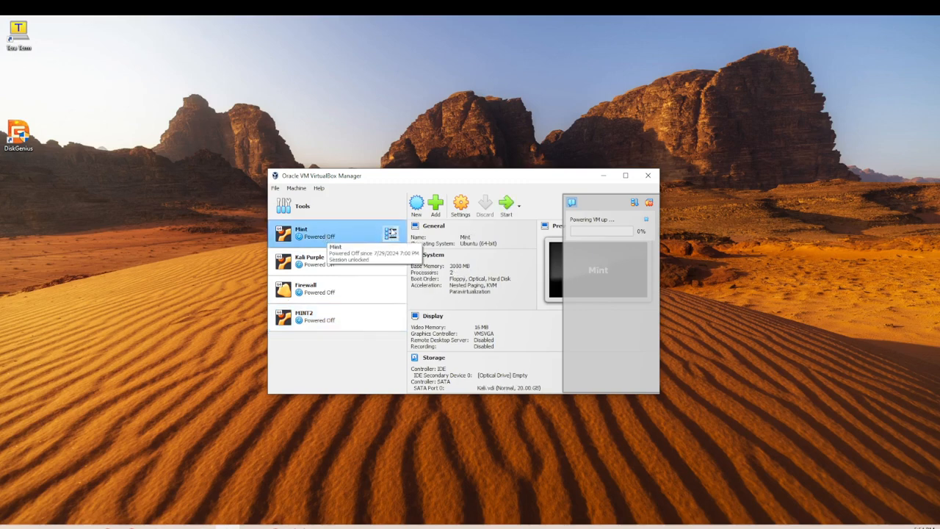
pyautogui.click(462, 209)
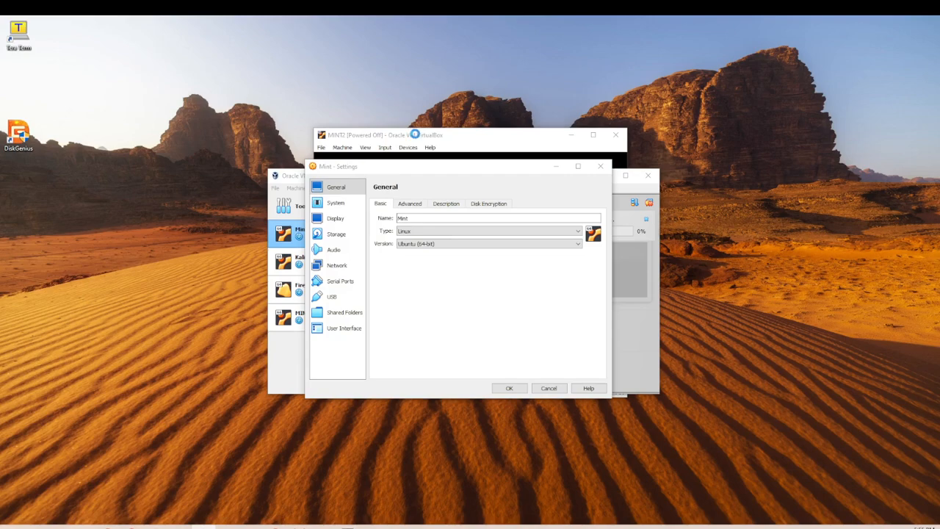
# Review Mint's General tabs (Basic, Advanced, Description), ending on Disk Encryption with encryption off.
pyautogui.click(337, 169)
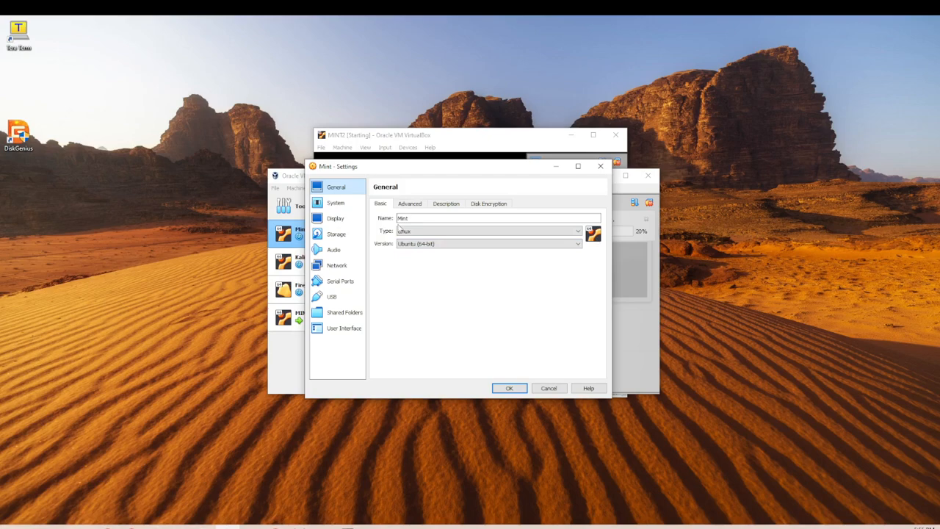
pyautogui.click(406, 206)
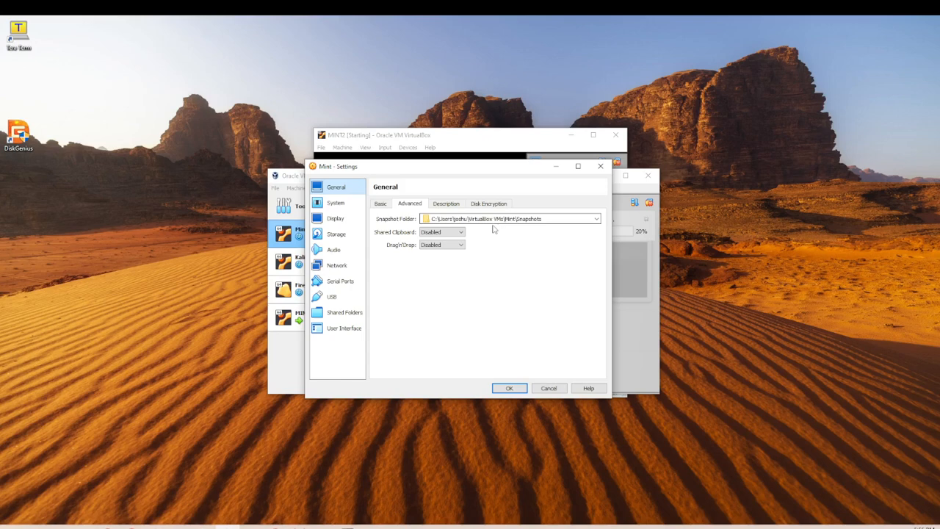
pyautogui.click(453, 206)
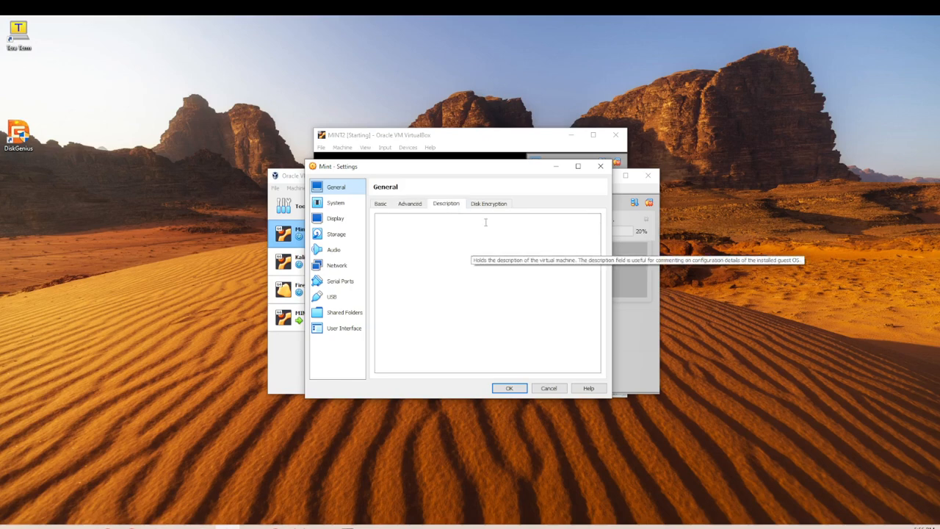
pyautogui.click(487, 204)
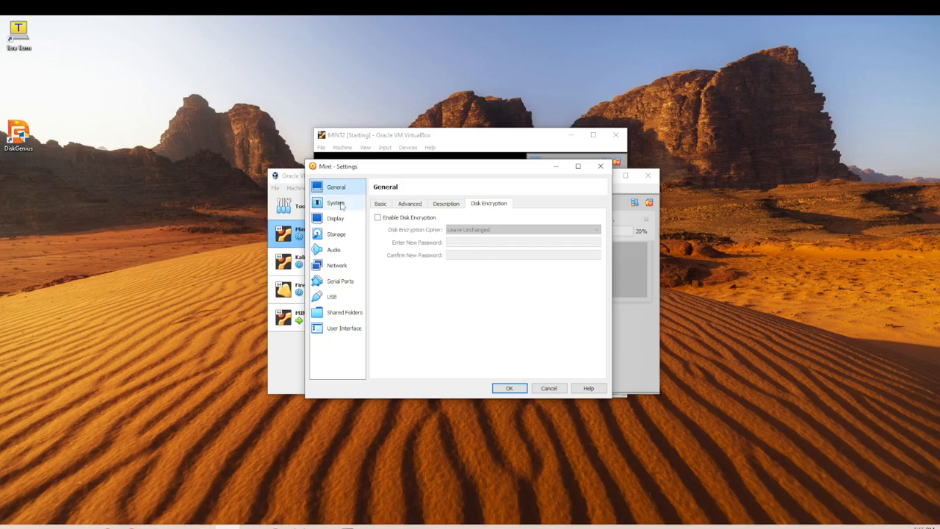
# Check System's Processor settings, then set Paravirtualization Interface on the Acceleration tab to None.
pyautogui.click(336, 203)
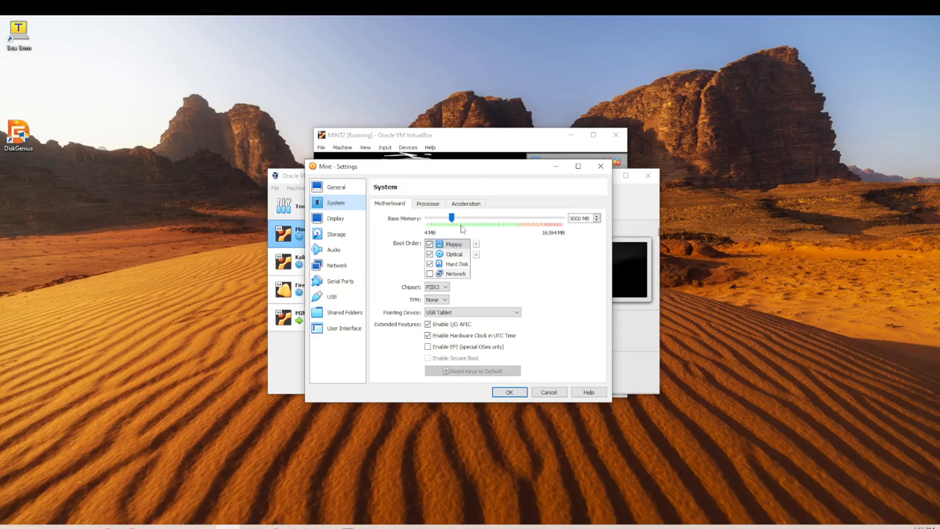
pyautogui.click(428, 205)
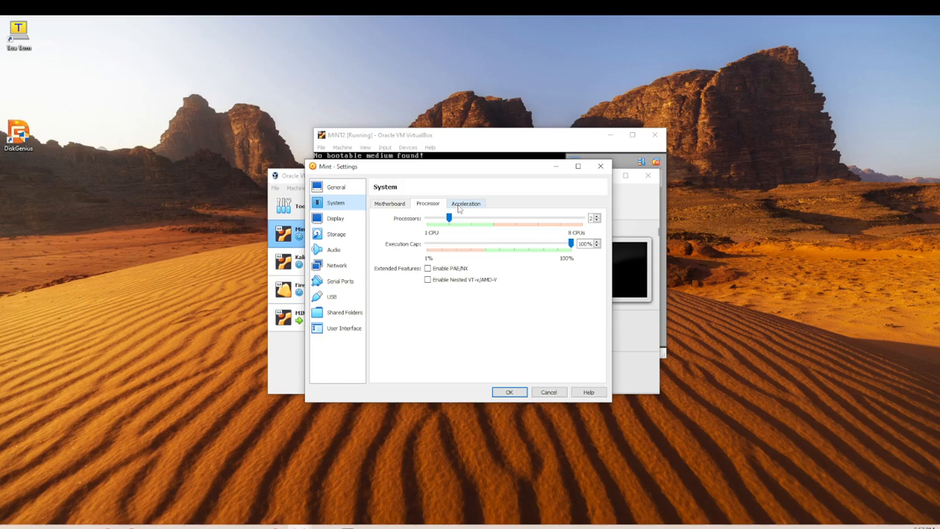
pyautogui.click(460, 208)
pyautogui.click(456, 220)
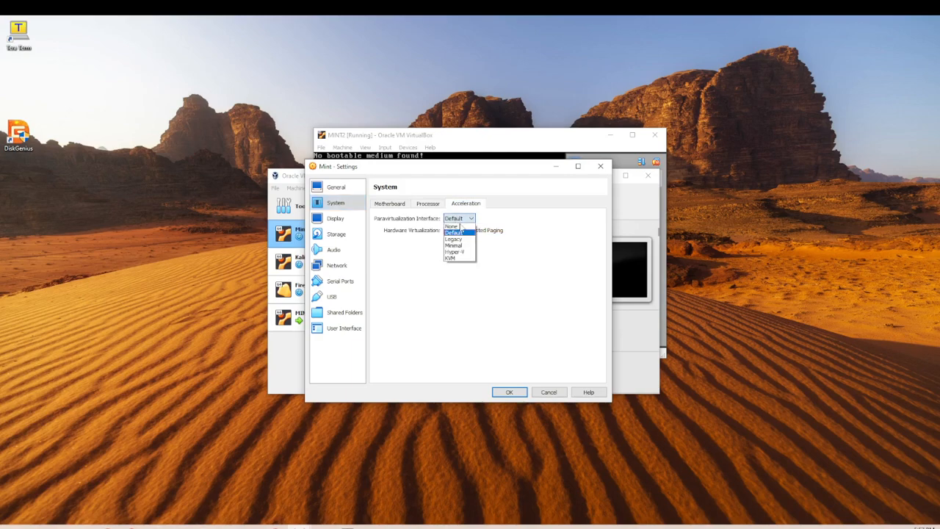
pyautogui.click(461, 226)
# Review Display's Remote Display and Recording tabs: recording disabled, 1024×768, 25 fps, 512 kbps.
pyautogui.click(337, 219)
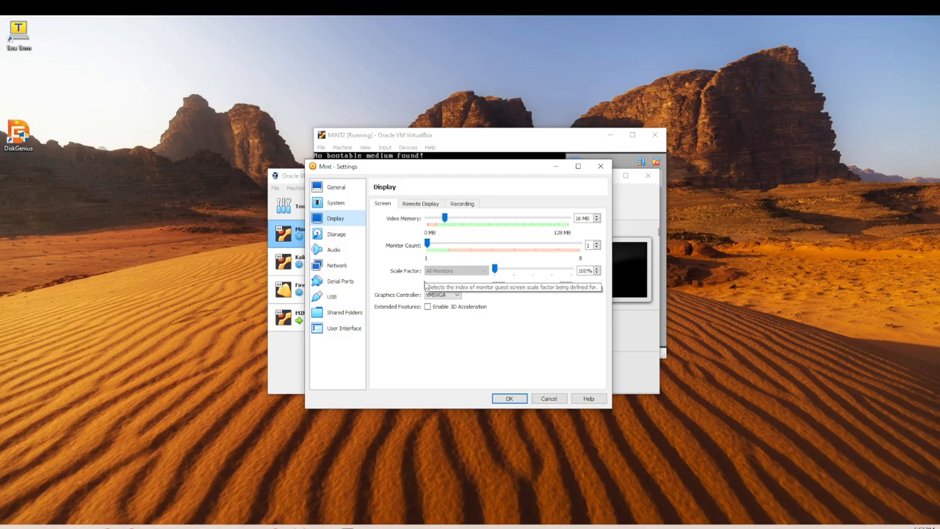
pyautogui.click(420, 204)
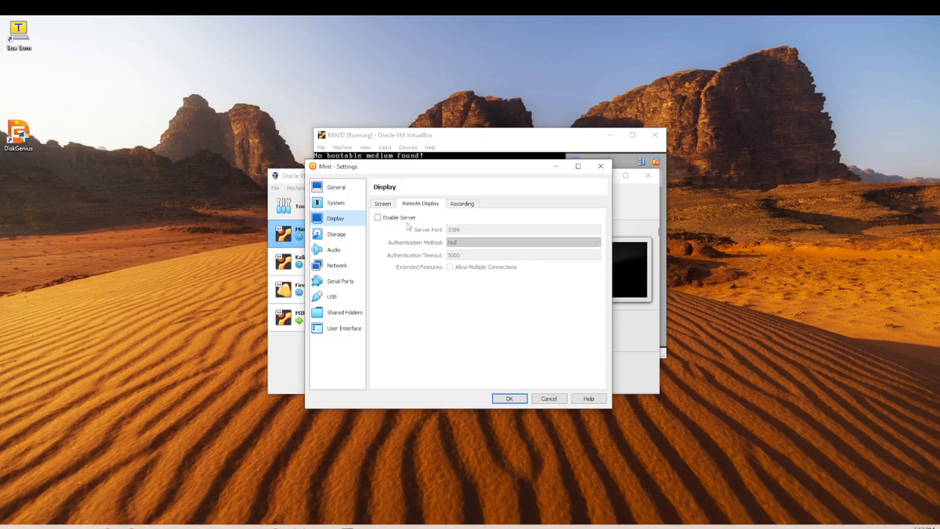
pyautogui.click(456, 205)
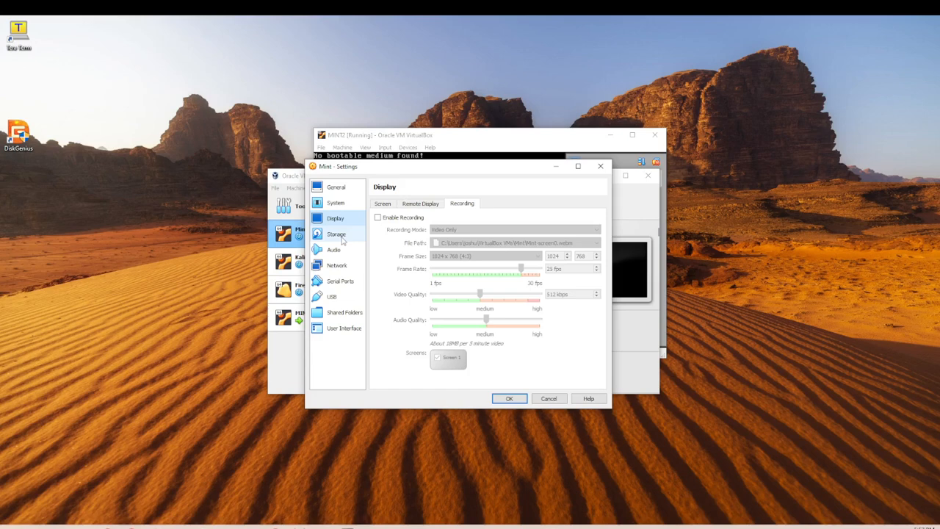
# On the Storage page, select the empty IDE optical drive to view its attributes.
pyautogui.click(339, 235)
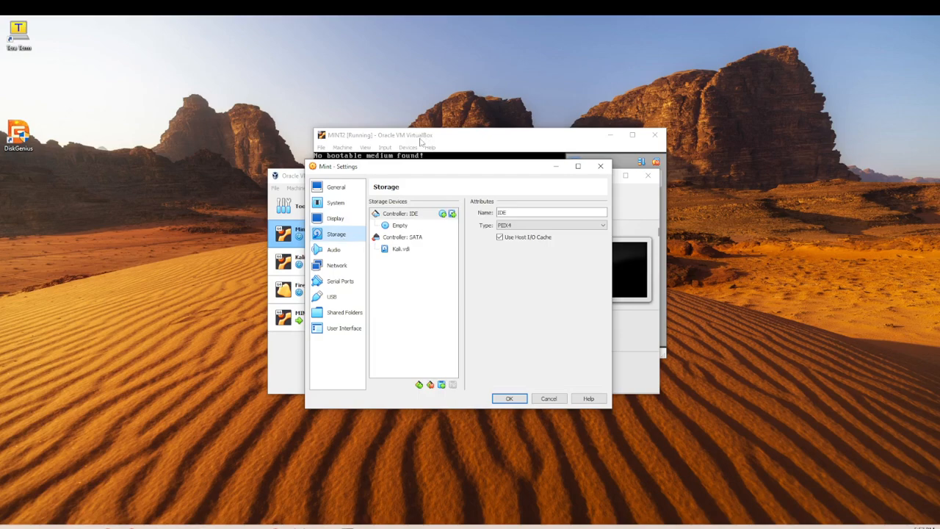
pyautogui.click(400, 226)
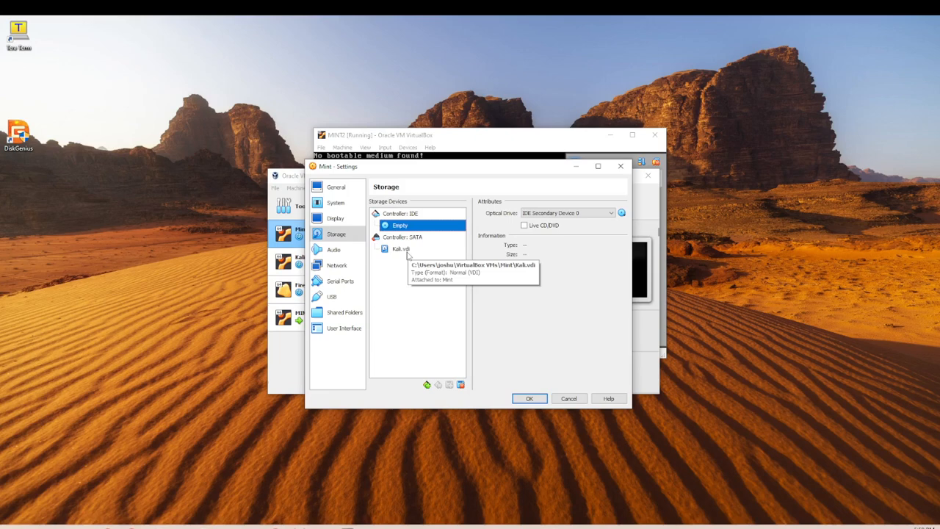
# Review Audio, then move down to Network, showing Adapter 1 enabled on NAT.
pyautogui.click(337, 250)
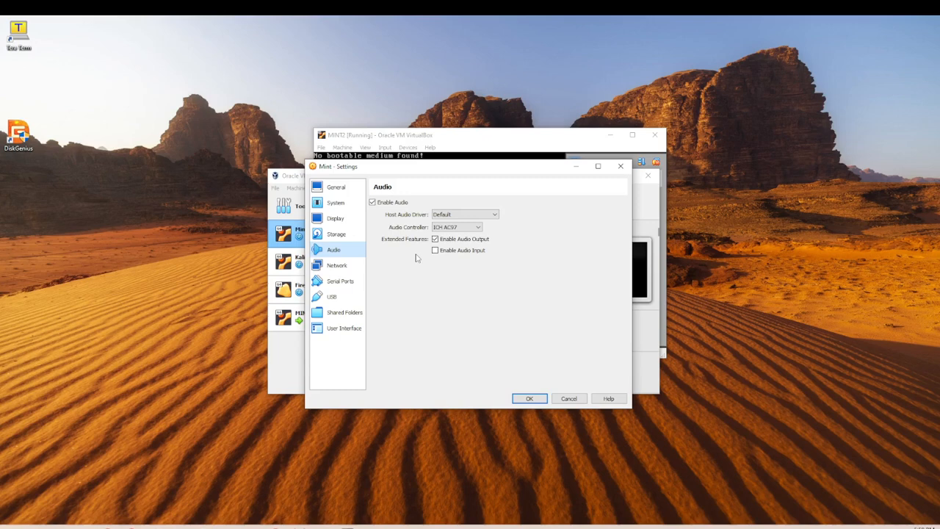
pyautogui.press('Down')
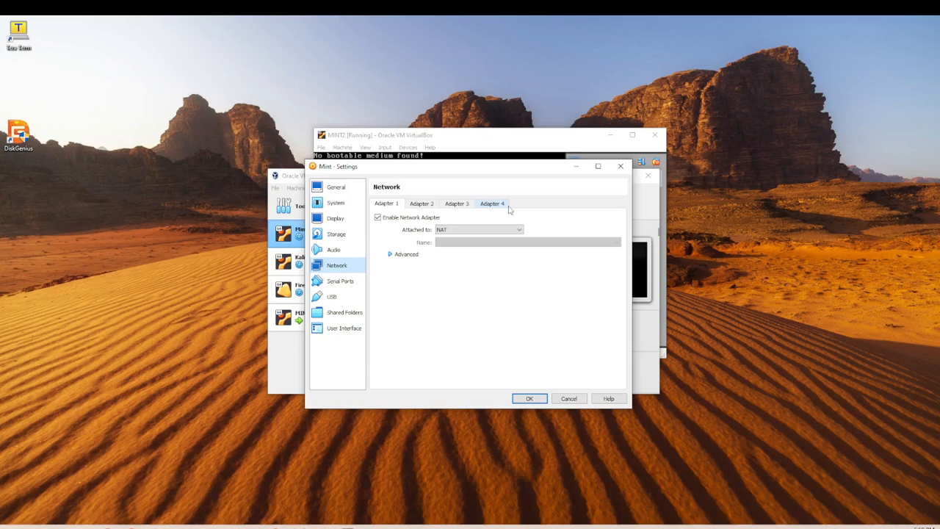
# Expand Adapter 1's Attached to list to see the available attachment types.
pyautogui.click(464, 230)
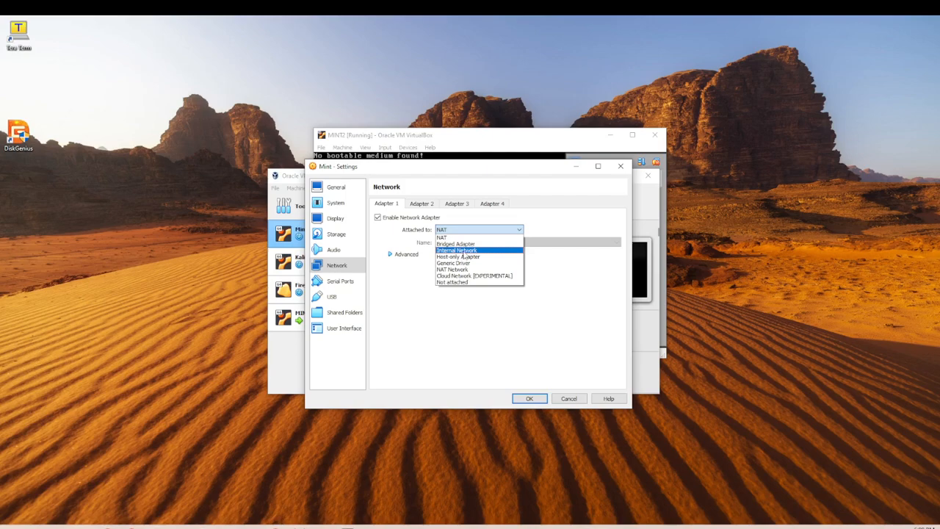
# Dismiss the Attached to list without changes, keeping Adapter 1 on NAT.
pyautogui.click(416, 315)
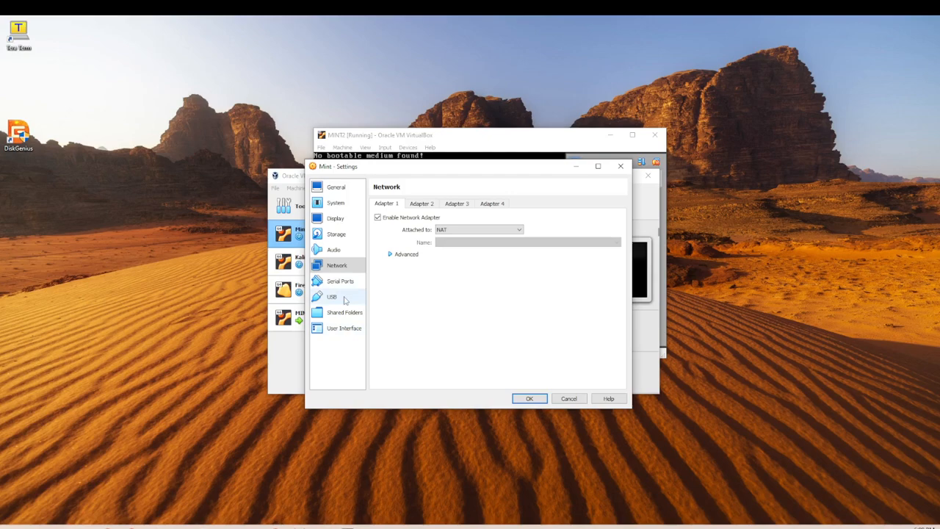
# Glance at Shared Folders, then save and close Mint's settings with OK.
pyautogui.click(343, 312)
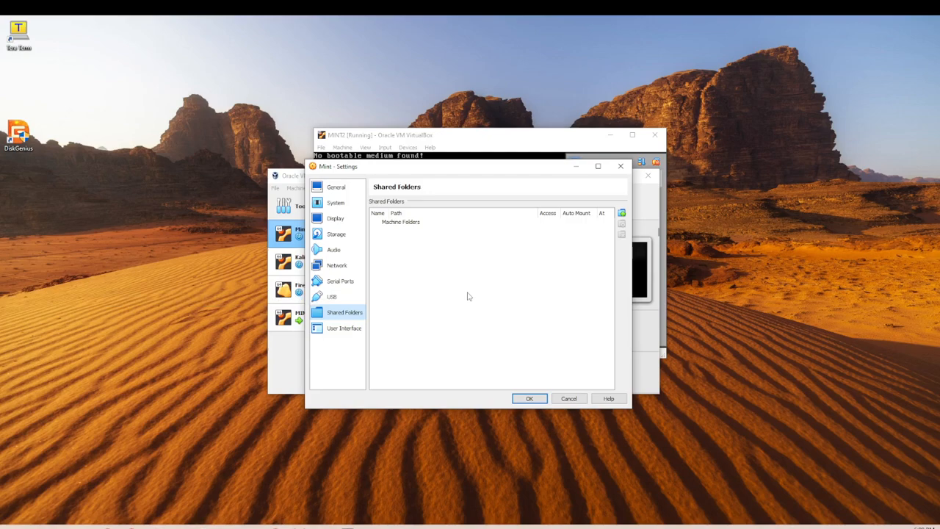
pyautogui.click(536, 402)
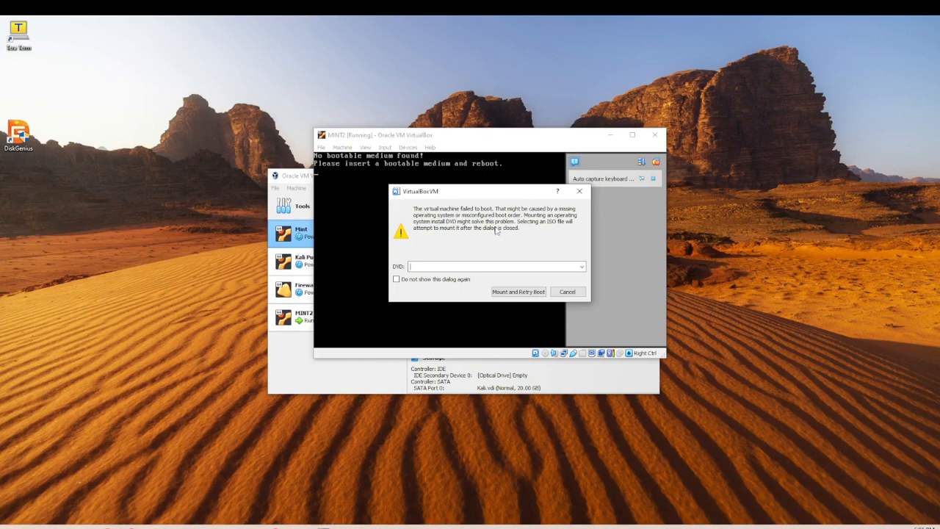
# Open the DVD dropdown in MINT2's boot-failure dialog to pick a disk image.
pyautogui.click(585, 268)
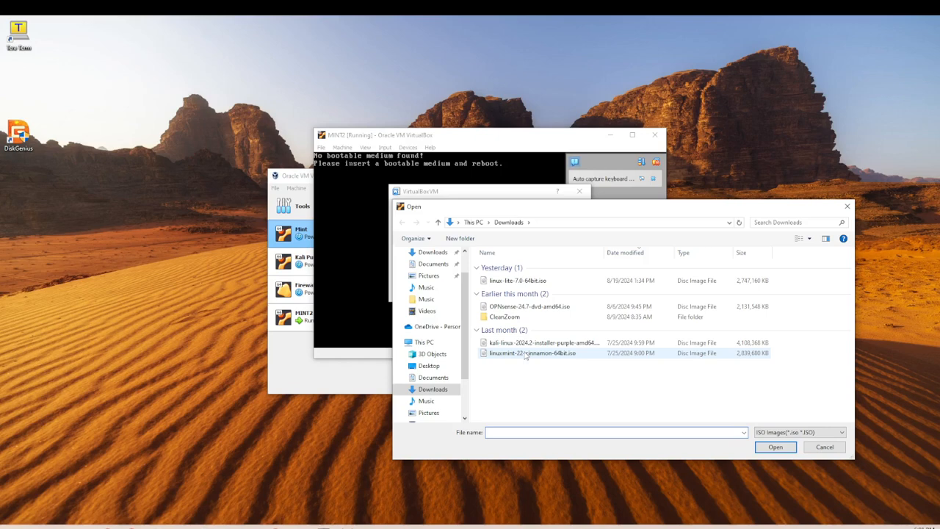
# Choose linuxmint-22-cinnamon-64bit.iso for MINT2's DVD and dismiss the boot-failure message.
pyautogui.doubleClick(525, 353)
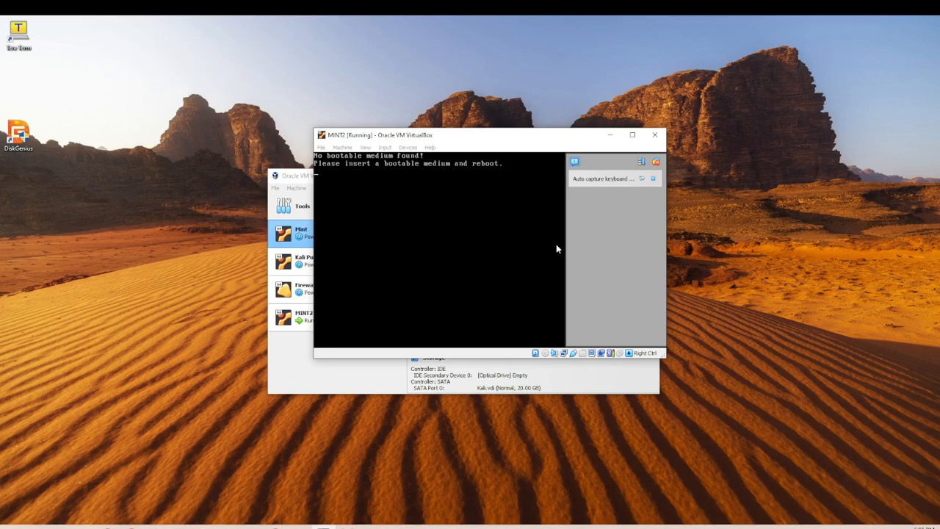
pyautogui.click(407, 146)
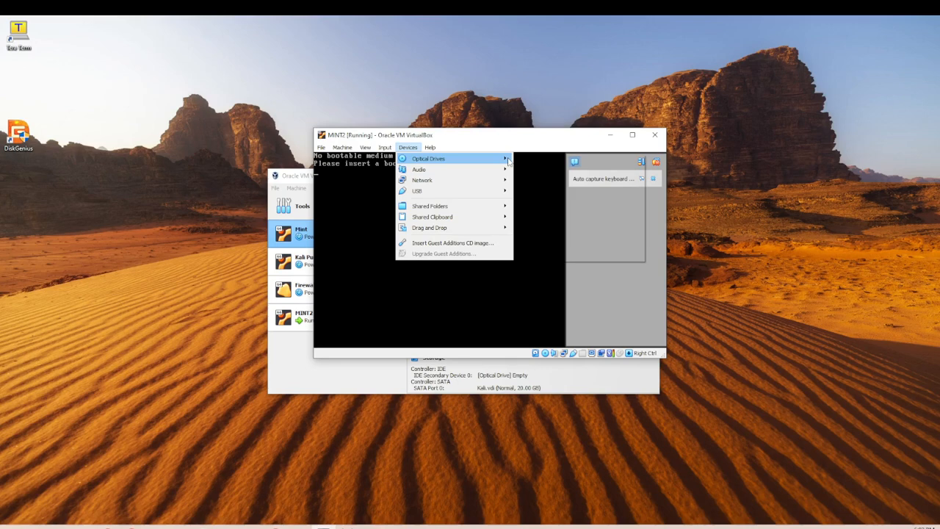
# Insert linuxmint-22-cinnamon-64bit.iso into MINT2's virtual optical drive through Choose a disk file.
pyautogui.moveTo(508, 161)
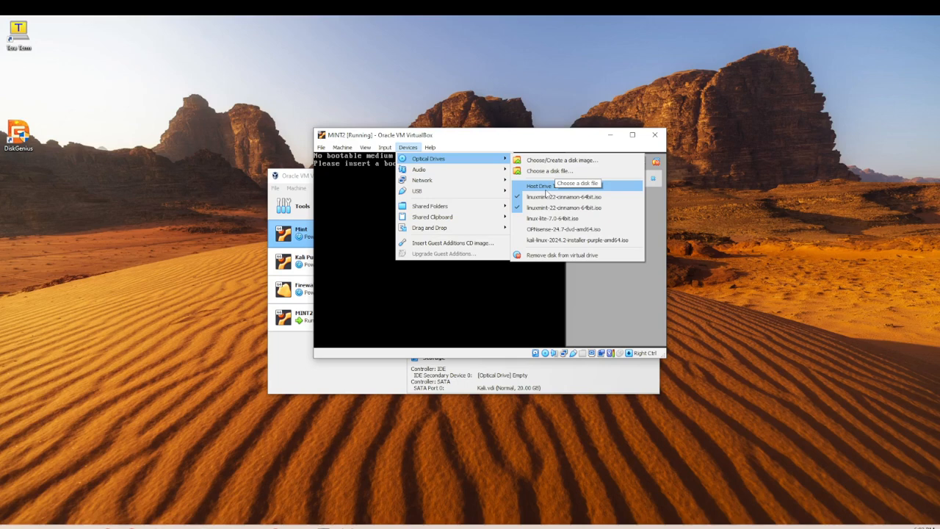
pyautogui.click(549, 171)
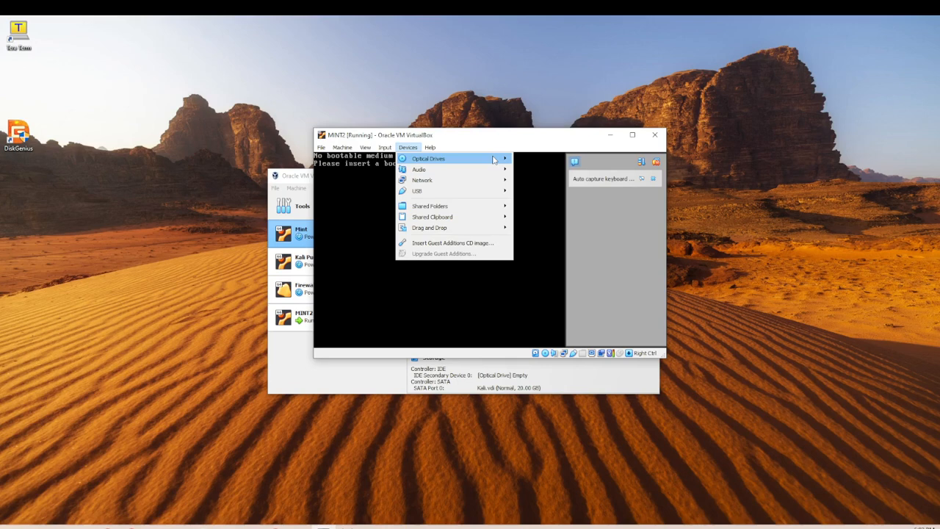
pyautogui.moveTo(342, 147)
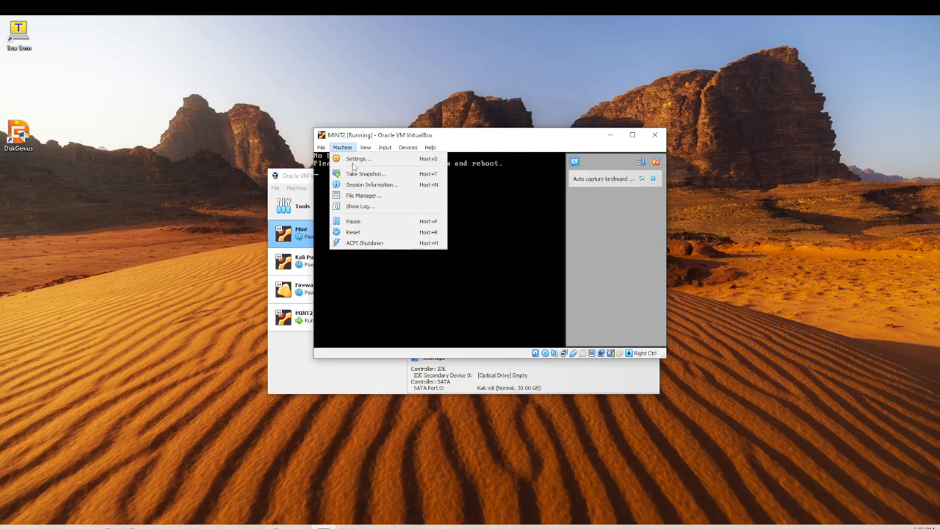
# Reset MINT2 so it boots the Linux Mint 22 ISO, then return control to the host.
pyautogui.click(366, 233)
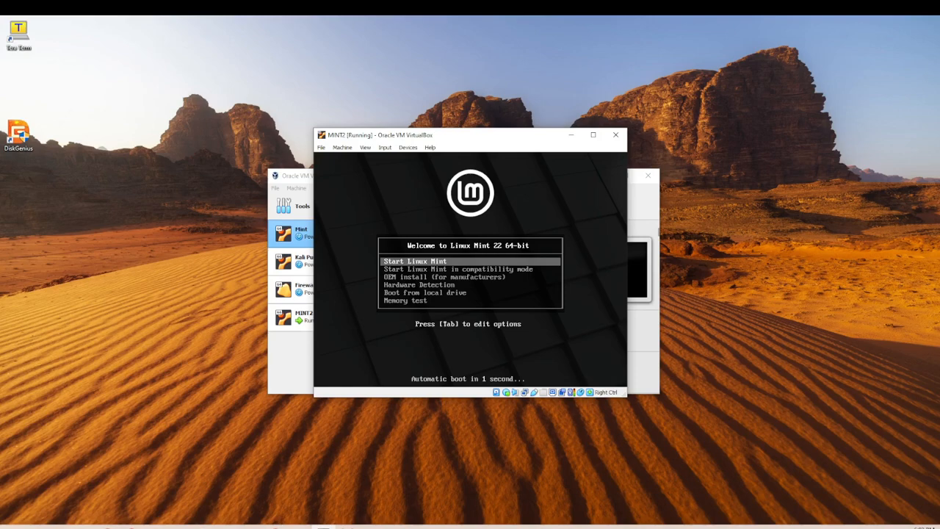
pyautogui.hotkey('alt', 'Tab')
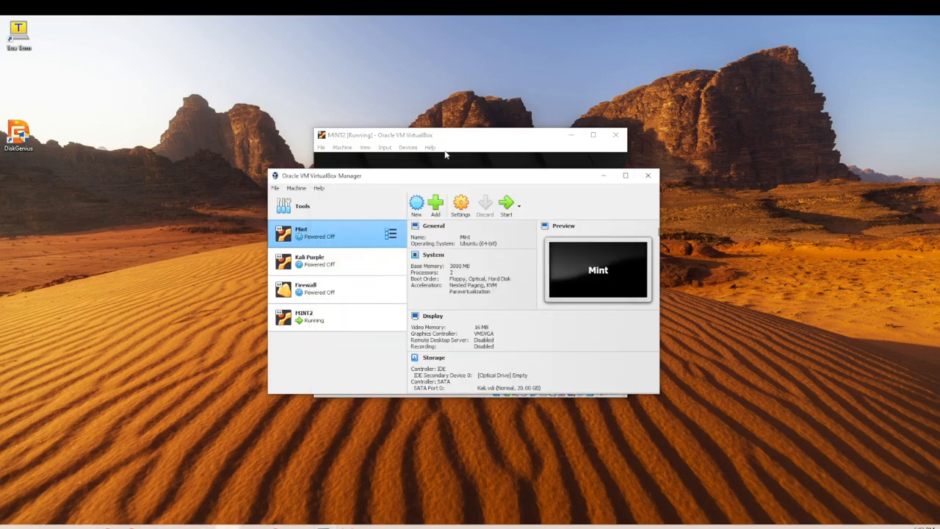
# Bring the booting MINT2 window back to the front and look through its menus.
pyautogui.click(560, 161)
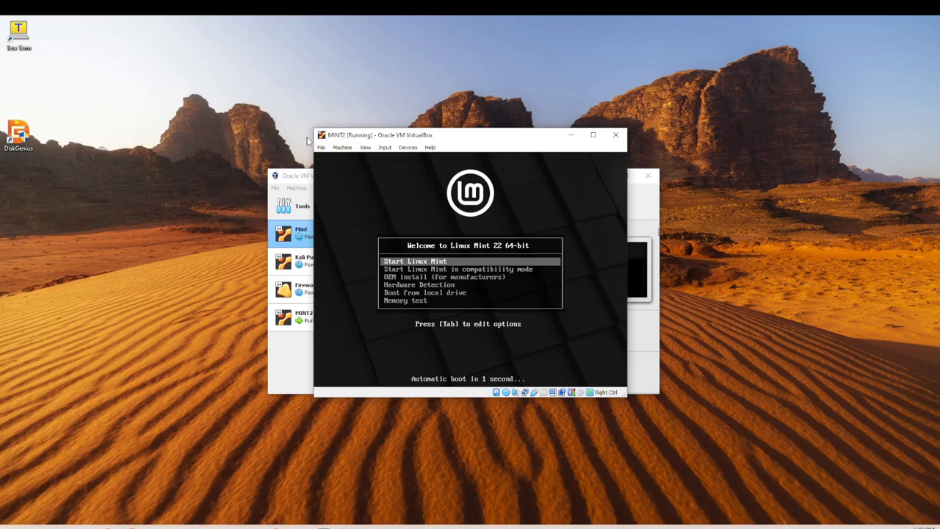
pyautogui.click(321, 147)
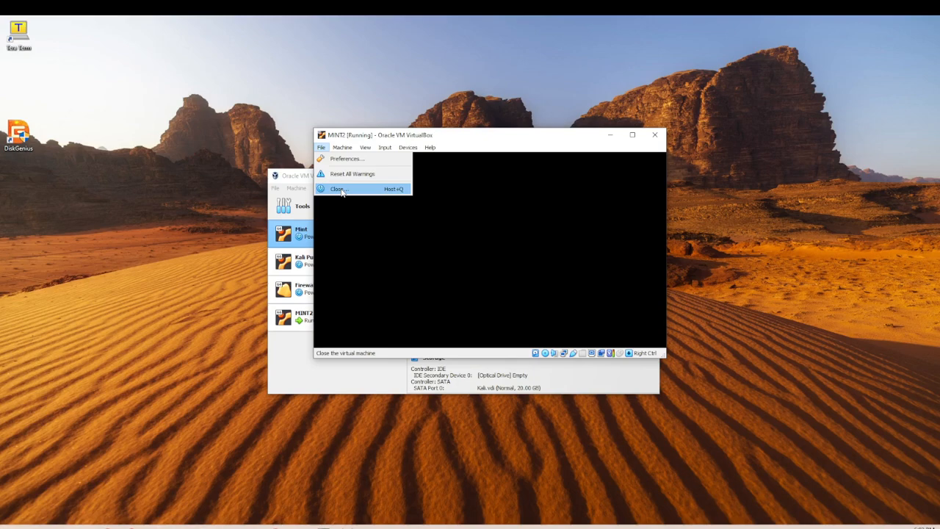
pyautogui.moveTo(344, 147)
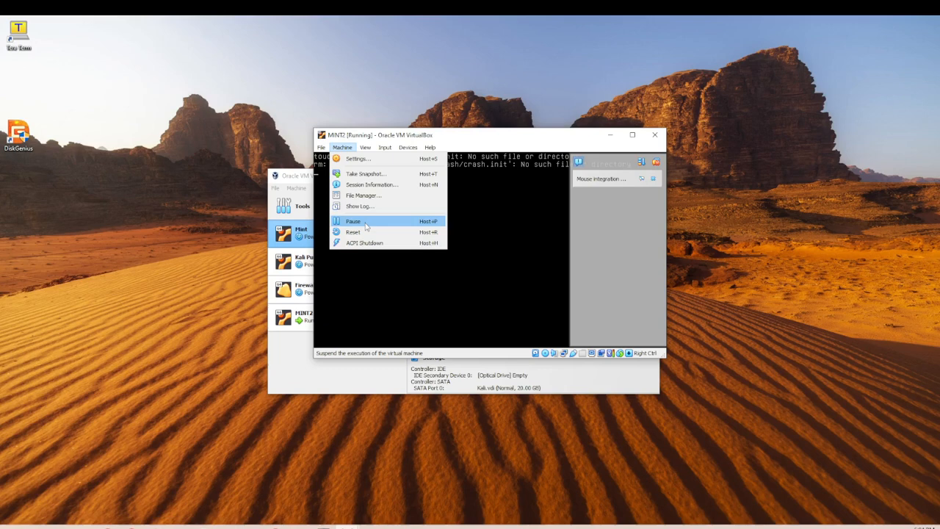
# Power off the MINT2 machine and select it in the Manager list.
pyautogui.moveTo(388, 150)
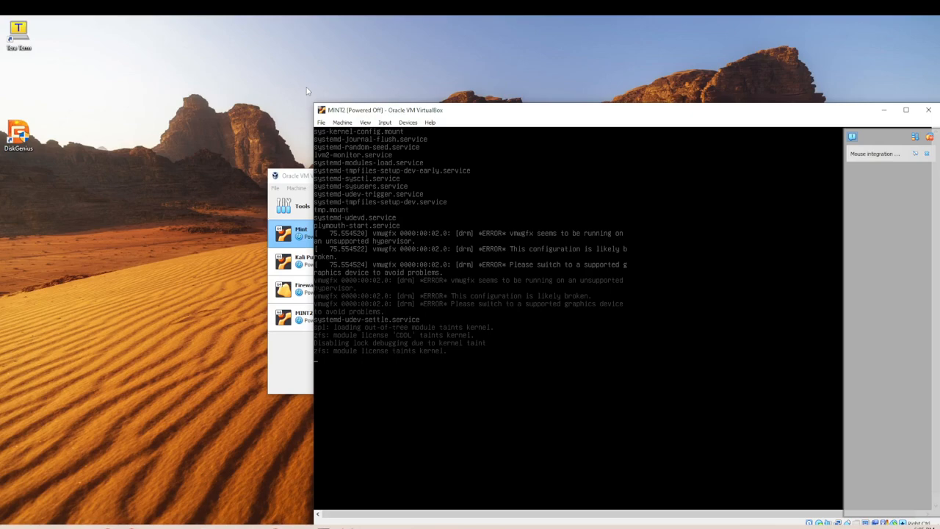
pyautogui.click(312, 321)
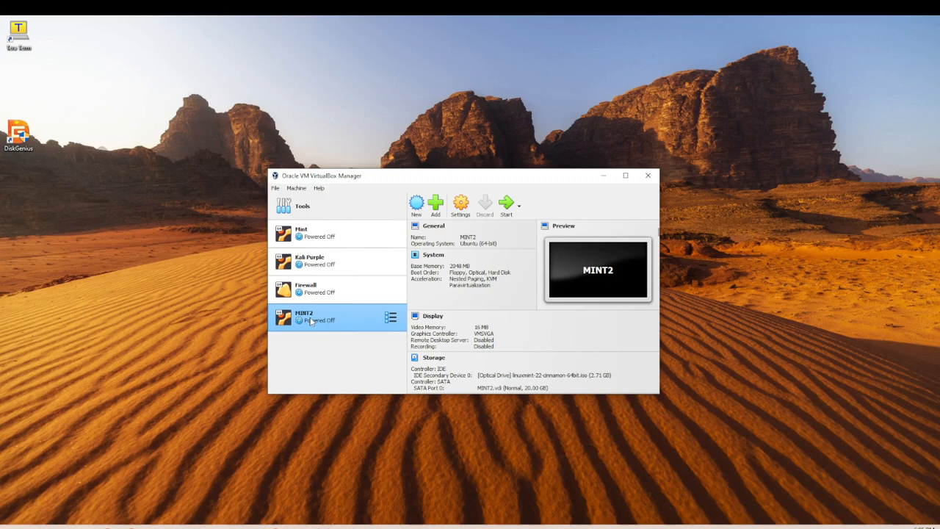
# Remove MINT2 from the machine list only, keeping its files on disk.
pyautogui.rightClick(312, 322)
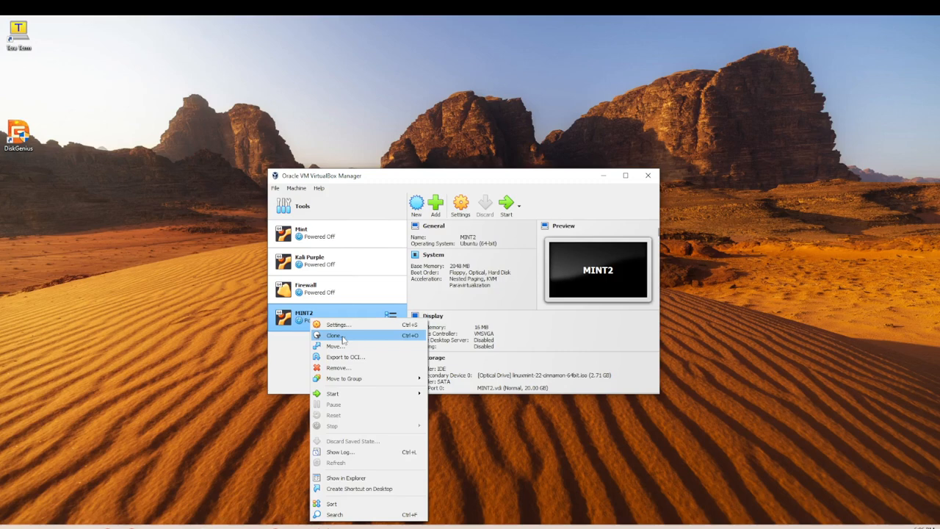
pyautogui.click(337, 367)
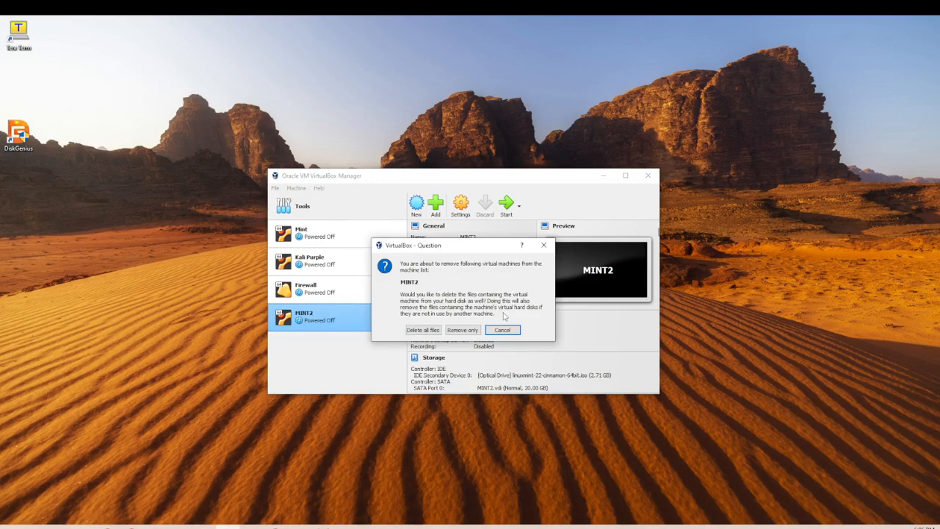
pyautogui.click(456, 331)
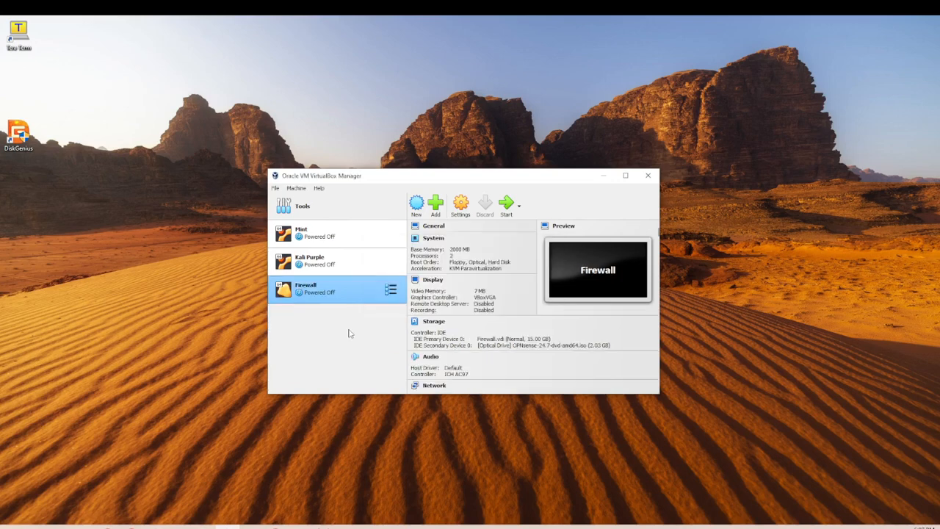